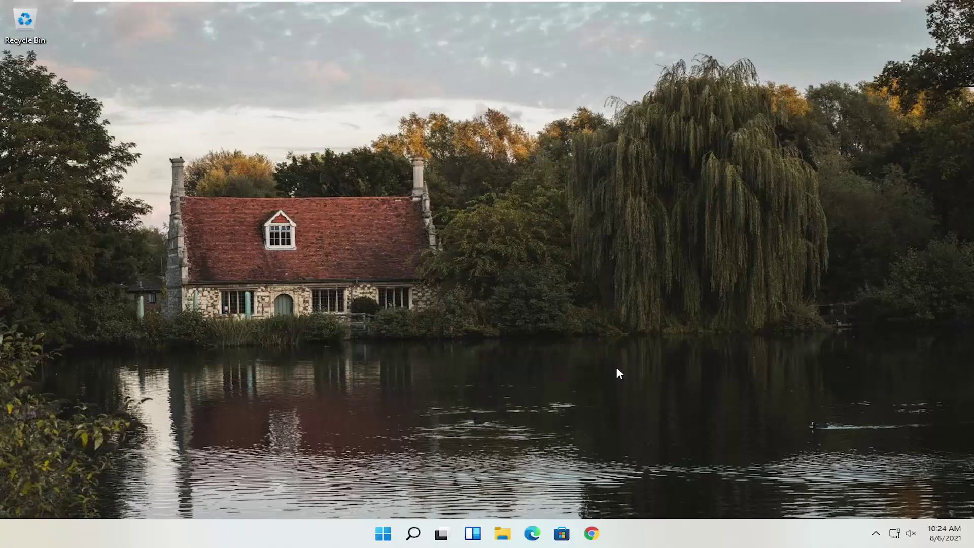
Step: Launch Chrome maximized and load the google.com homepage
left_click(602, 535)
left_click(634, 15)
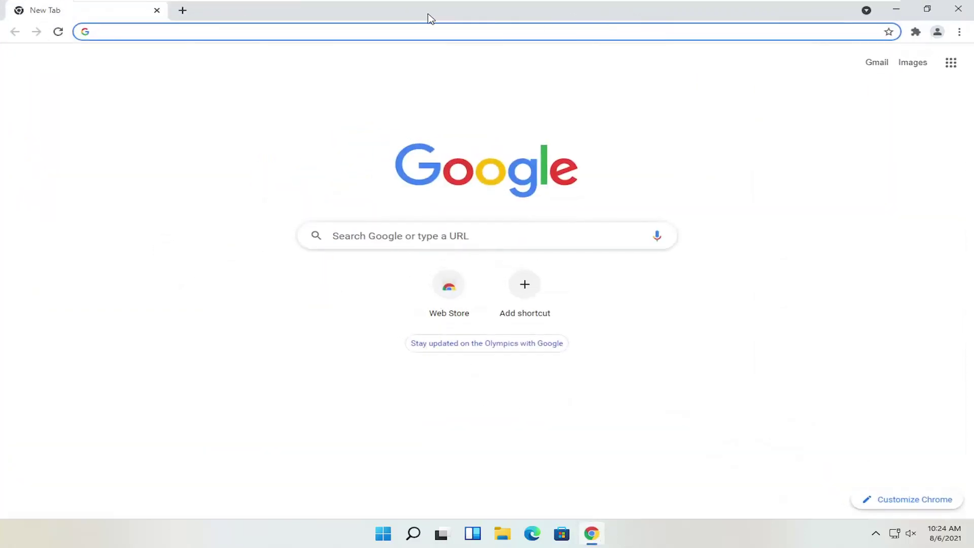
type("google.com")
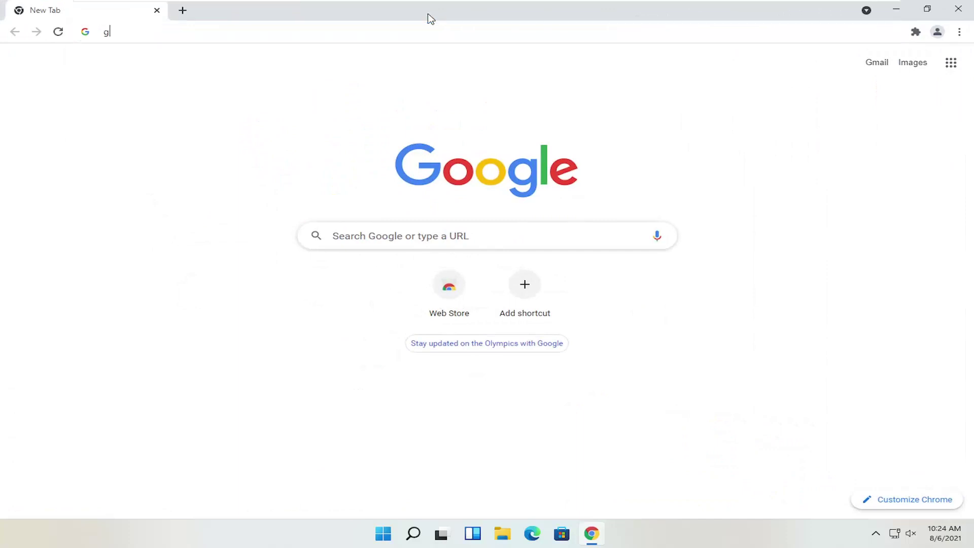
key("Return")
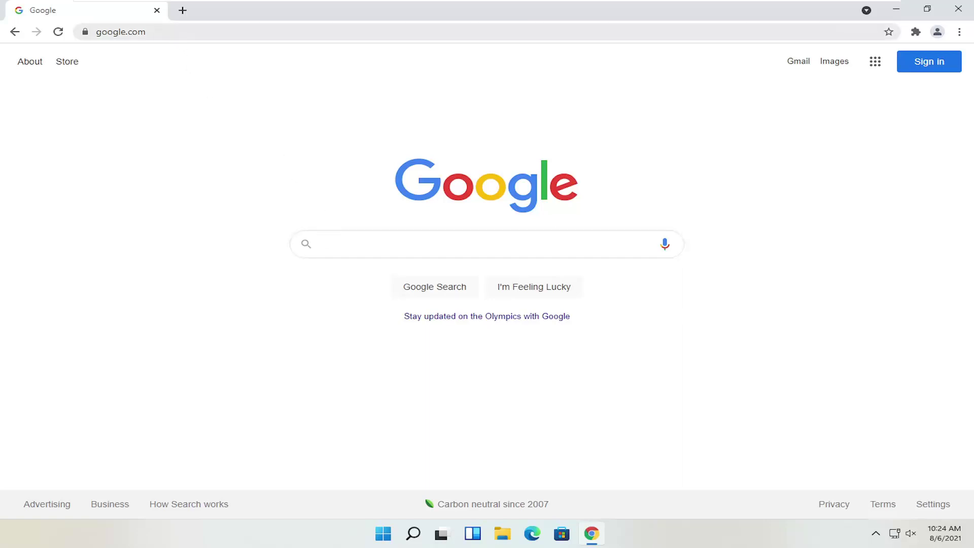
Step: Search Google for 'canon printer drivers' from the address bar suggestion
key("ctrl+l")
type("canon printer")
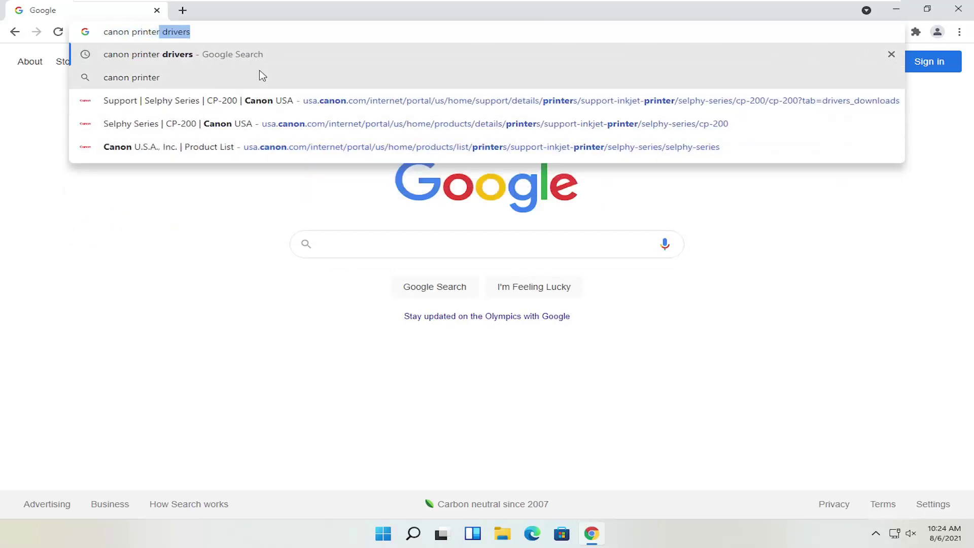
left_click(235, 54)
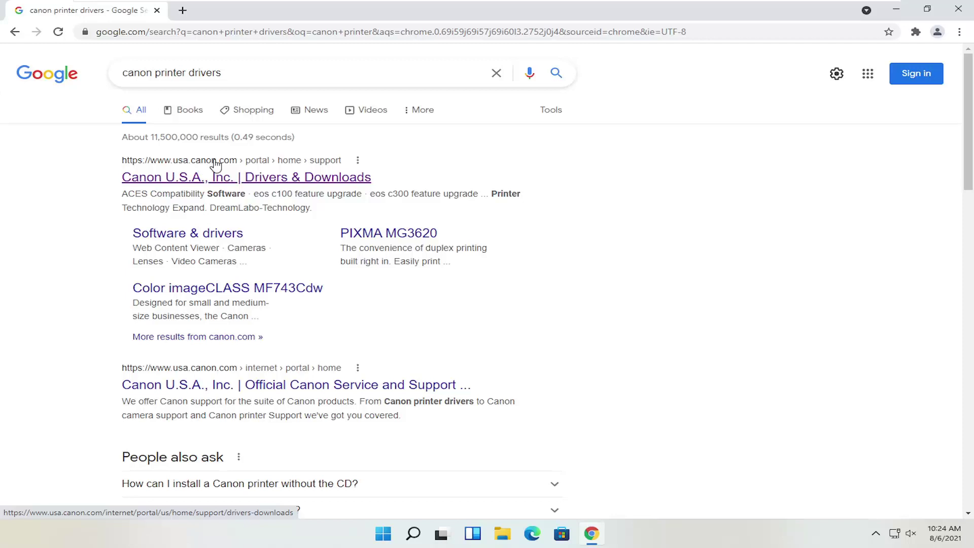
Step: Open the Canon U.S.A. Drivers & Downloads result and scroll through the page
left_click(169, 177)
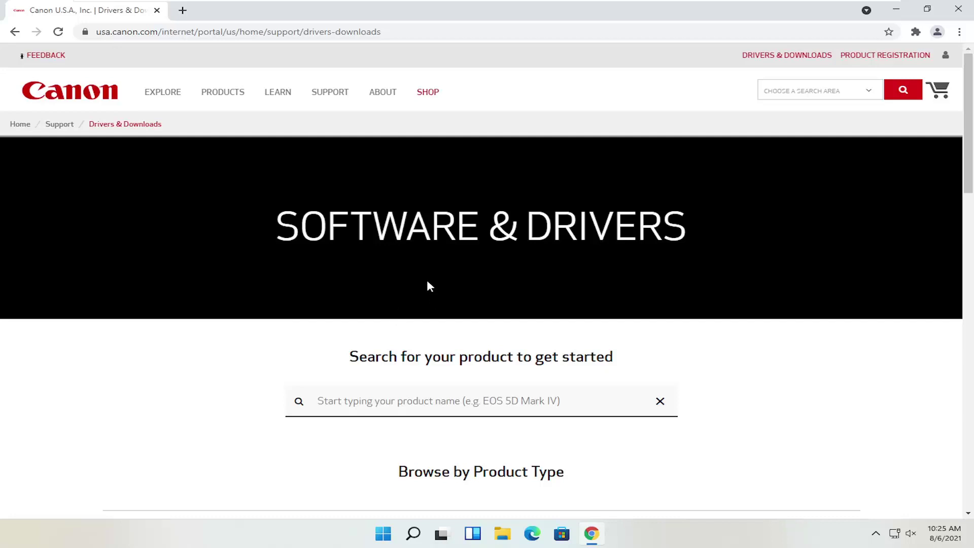
scroll(427, 282, "down", 1)
scroll(452, 308, "down", 1)
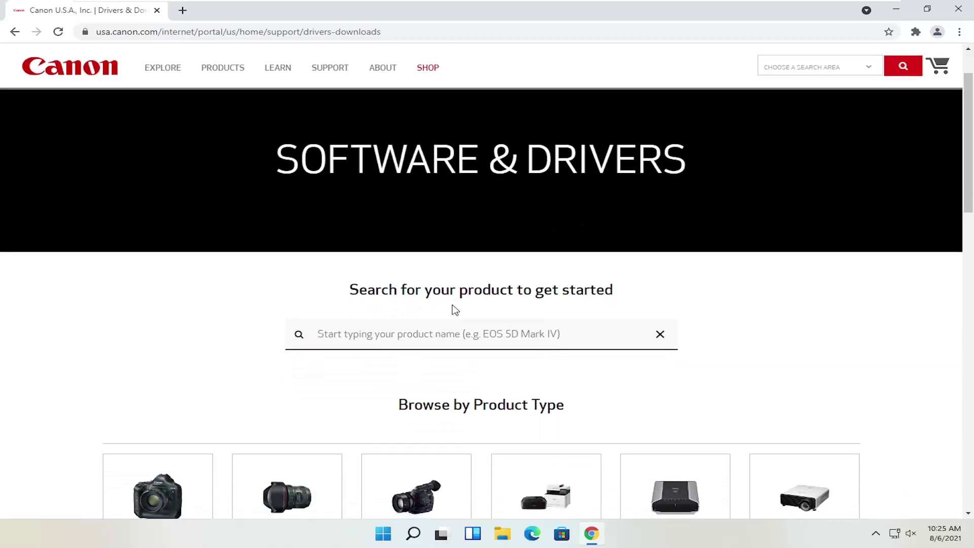
left_click(452, 304)
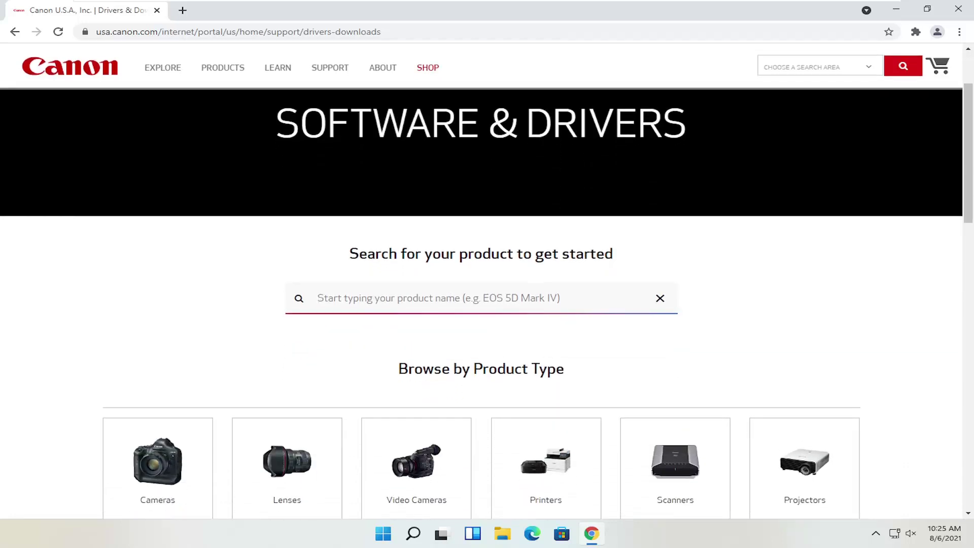
scroll(452, 305, "down", 2)
scroll(394, 239, "down", 2)
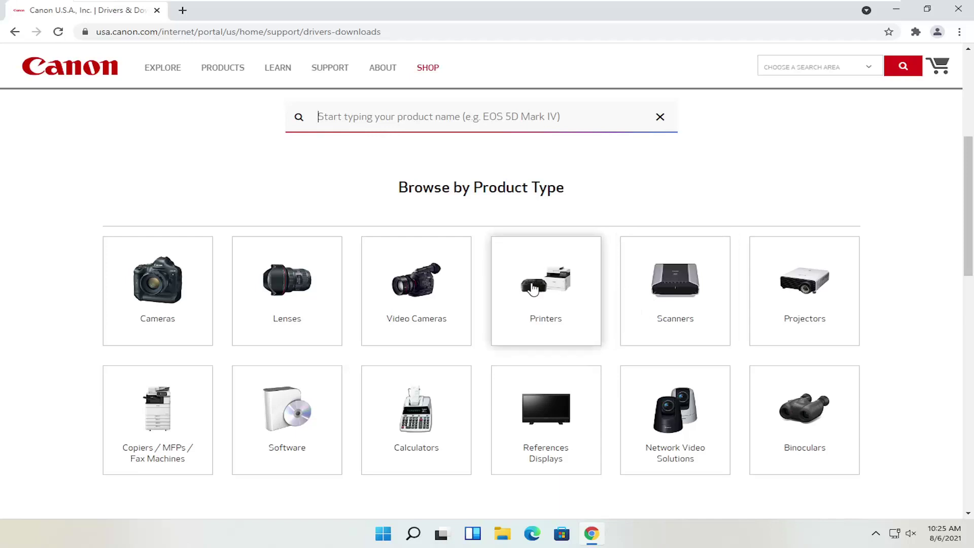
Step: Browse the Printers and Scanners categories, return to product types, and focus the product search box
left_click(555, 292)
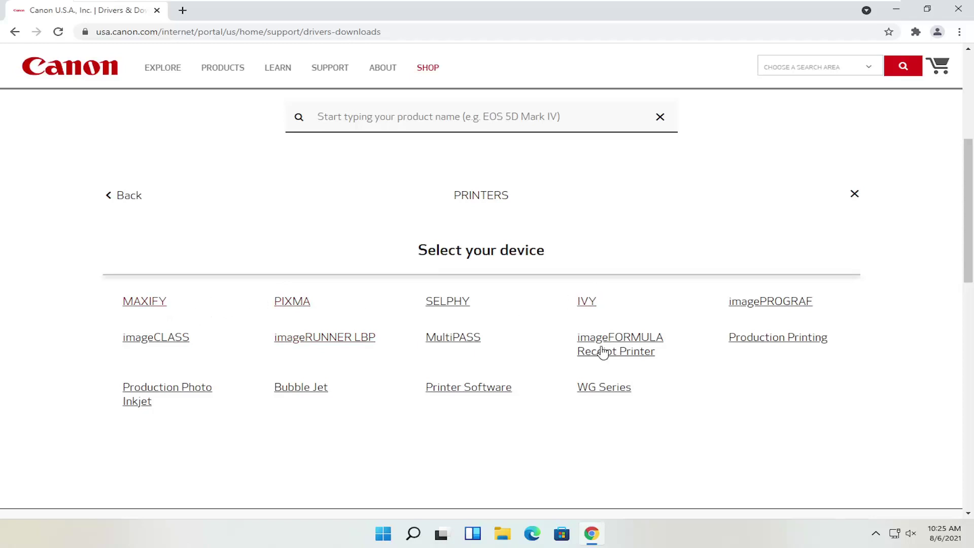
left_click(127, 197)
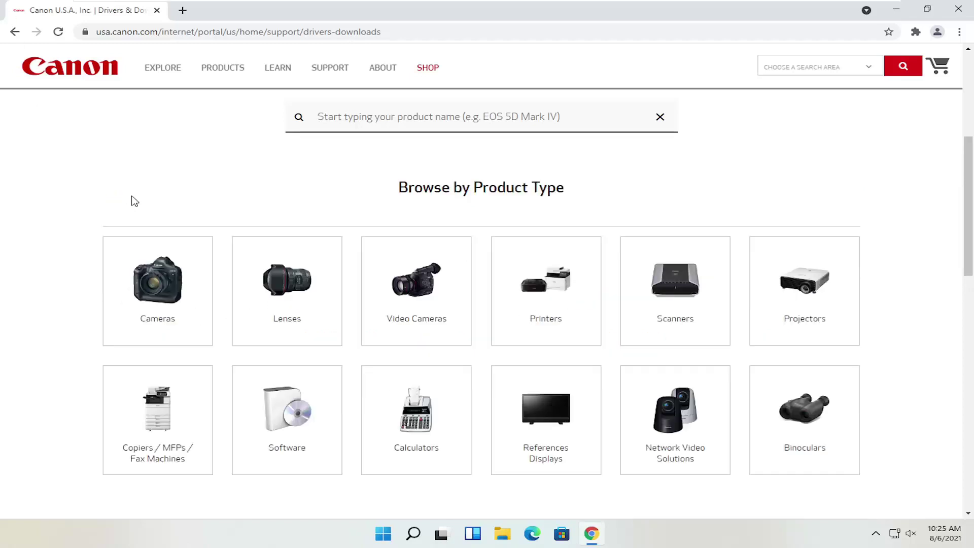
left_click(700, 294)
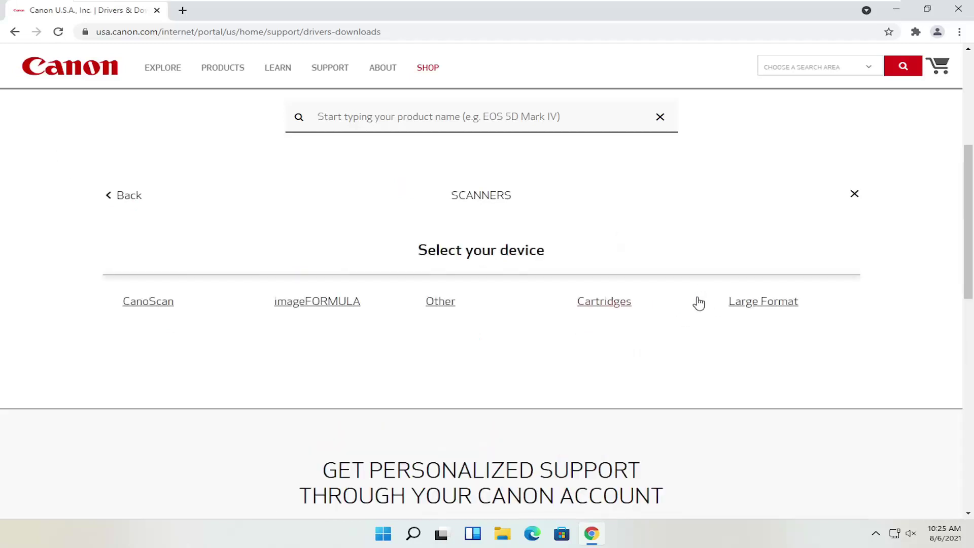
scroll(258, 327, "up", 1)
scroll(257, 326, "up", 1)
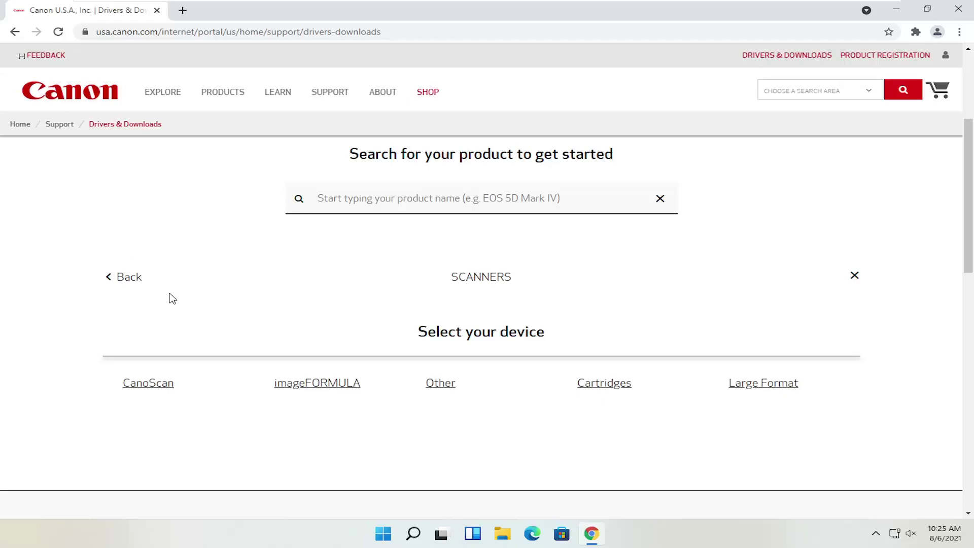
left_click(126, 277)
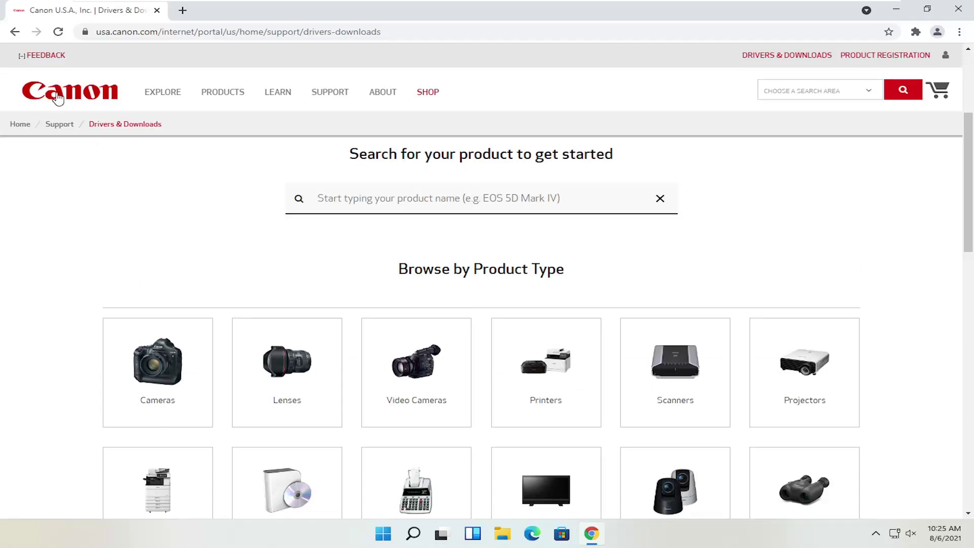
scroll(181, 206, "down", 1)
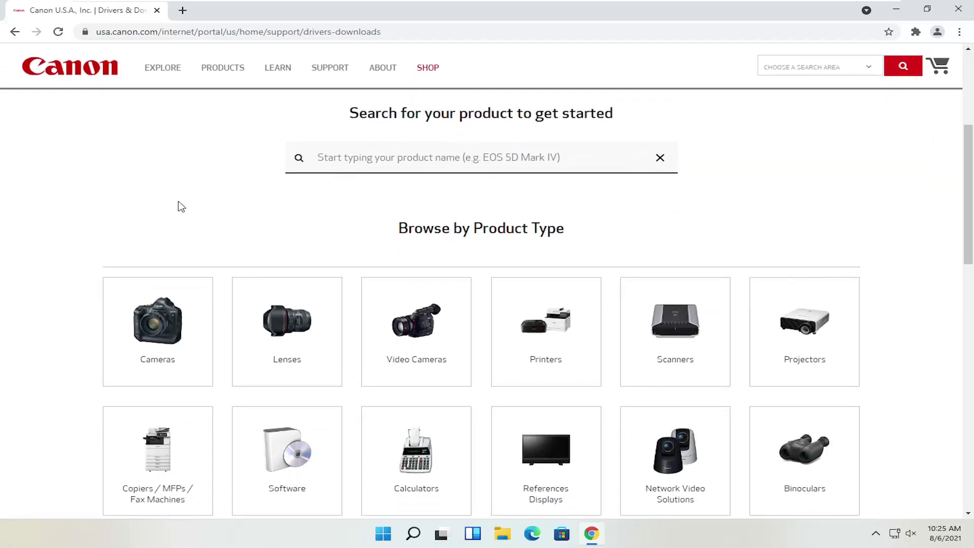
scroll(181, 206, "up", 2)
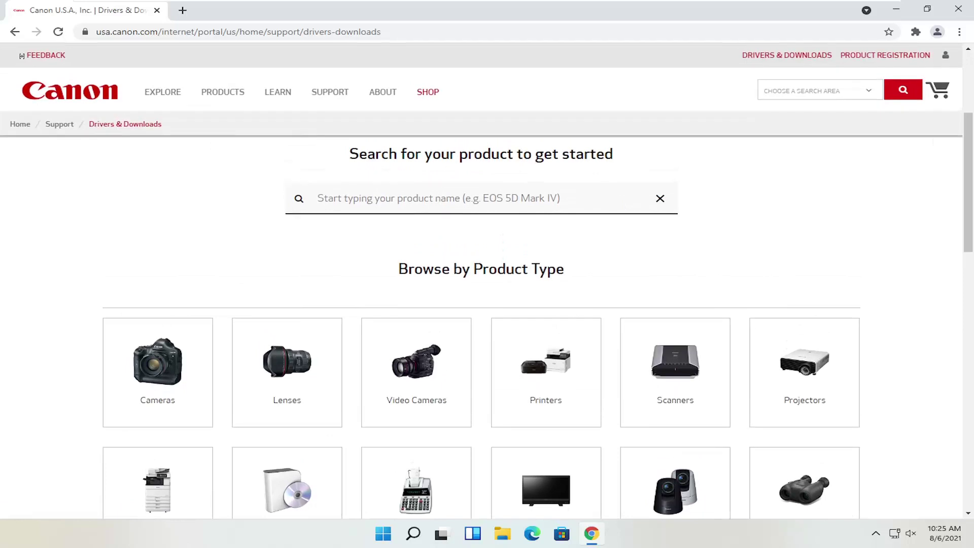
left_click(318, 198)
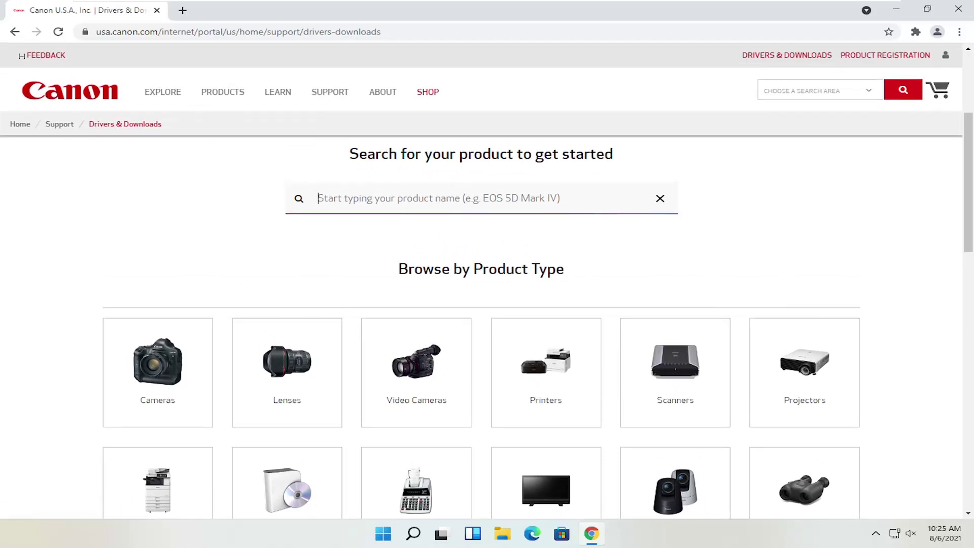
Step: Search for 'pixma mg2520' and choose the PIXMA MG2520 (MG2500 Series) suggestion
type("pixma mg252")
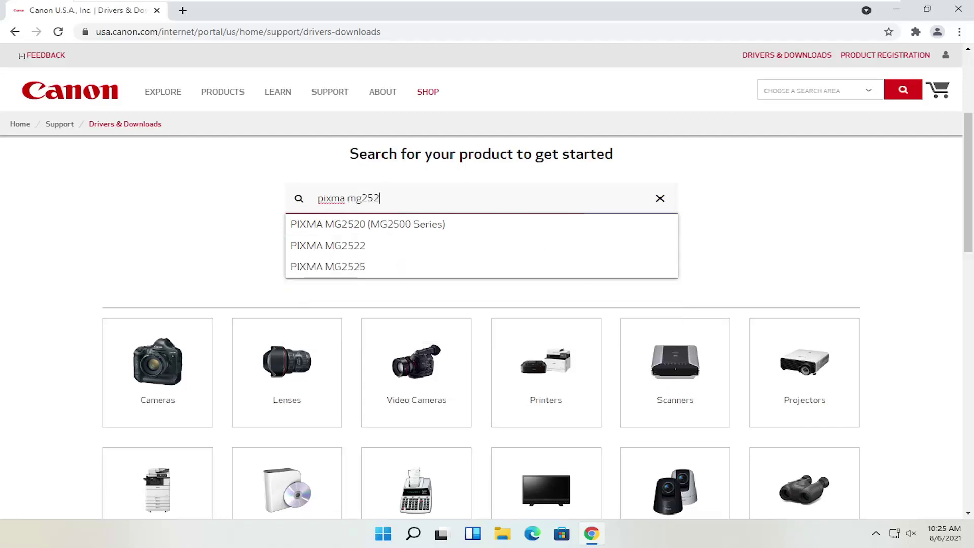
type("0")
left_click(366, 228)
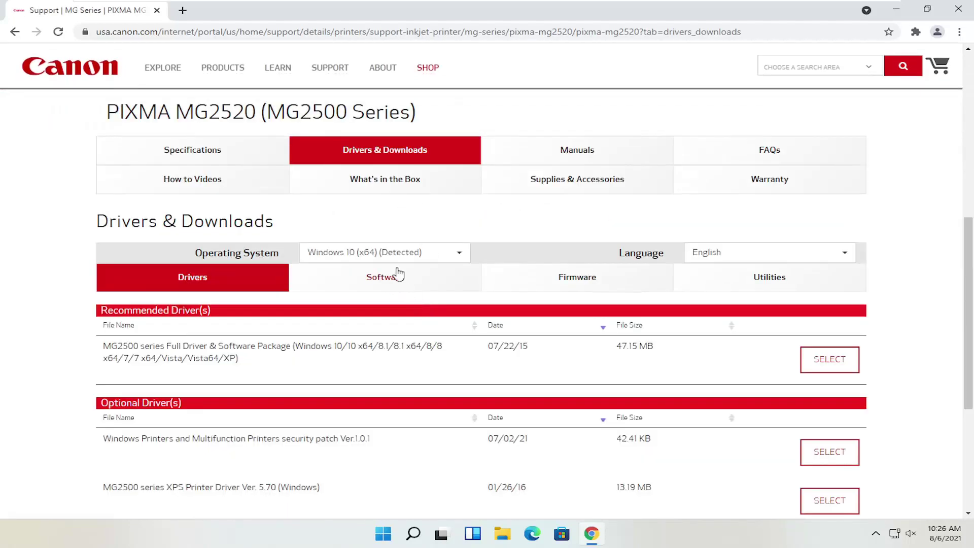
Step: Look through the printer's Specifications, Drivers & Downloads, Manuals and How to Videos tabs
scroll(397, 272, "down", 1)
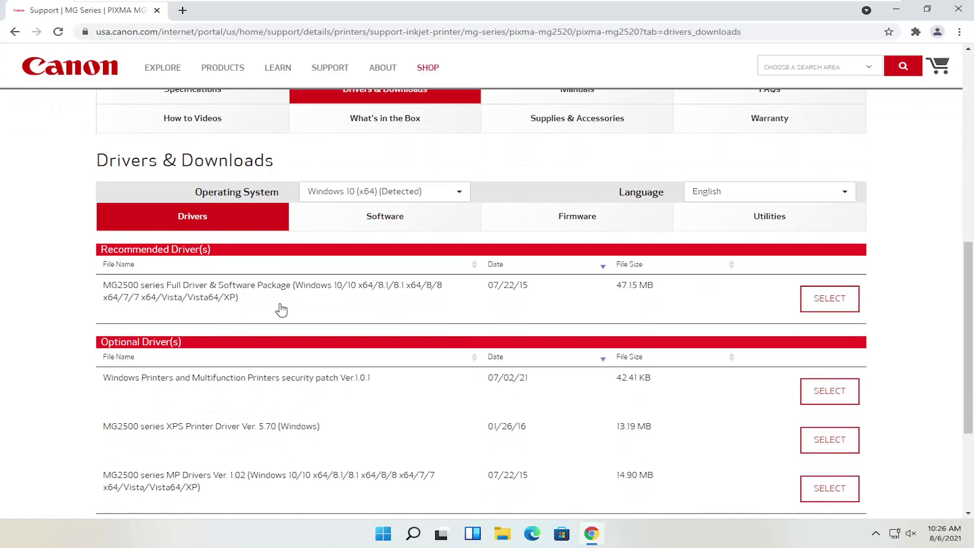
scroll(230, 325, "up", 2)
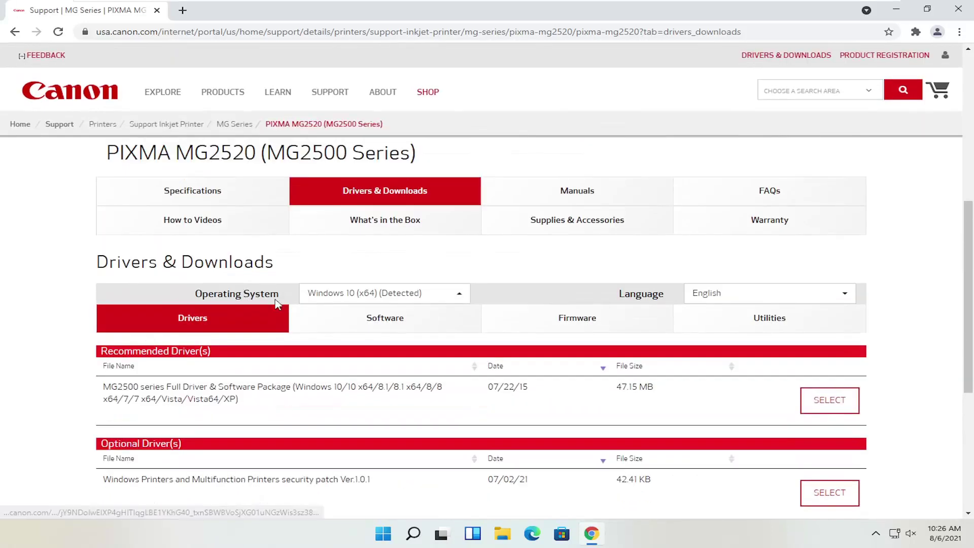
left_click(218, 215)
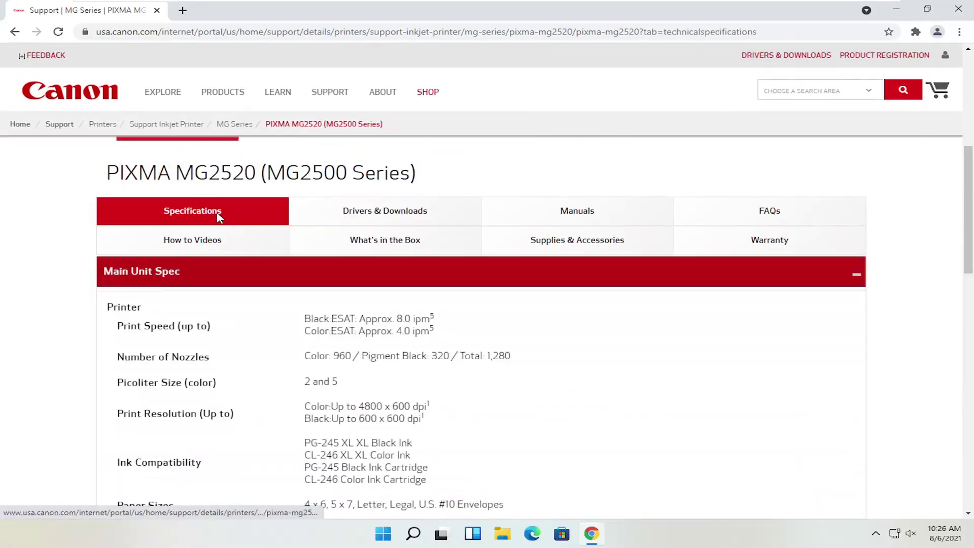
scroll(215, 209, "down", 3)
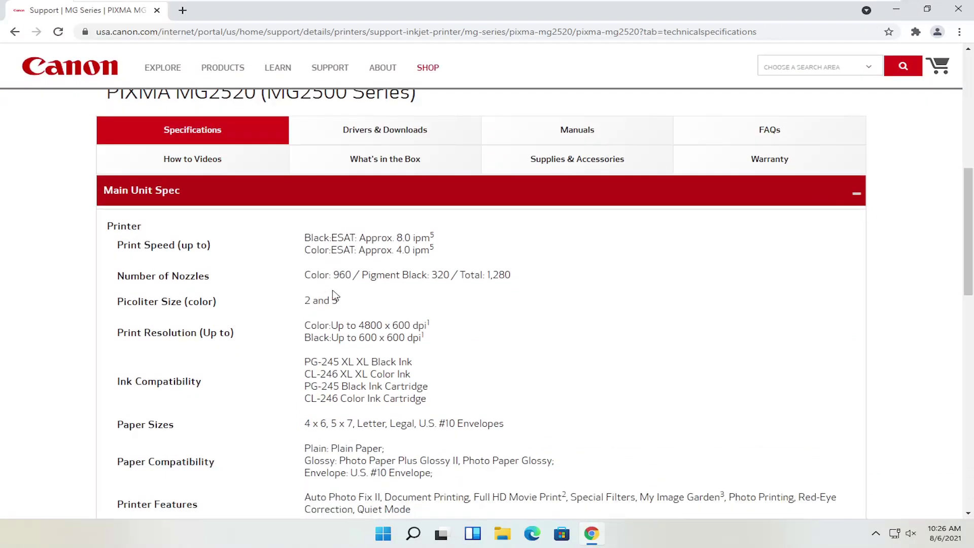
scroll(361, 290, "up", 3)
left_click(362, 231)
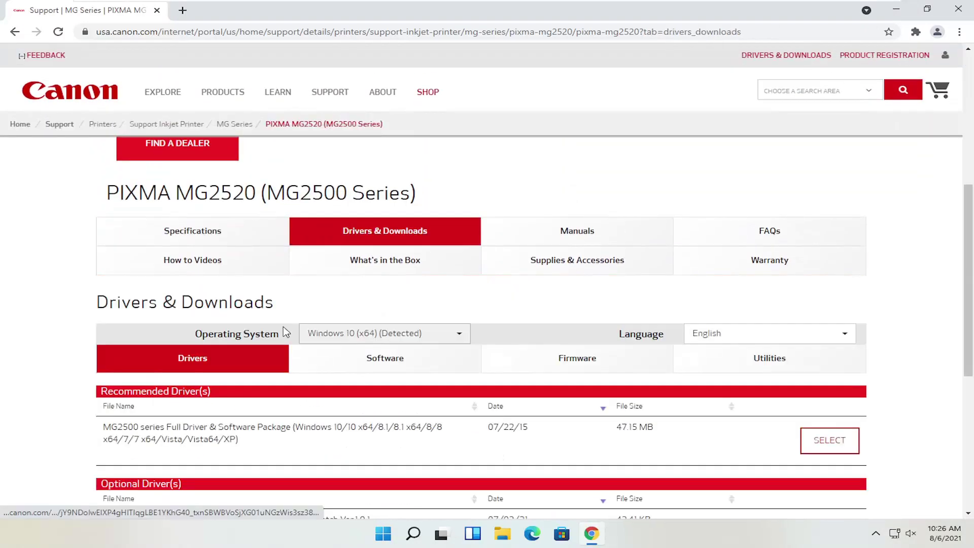
scroll(251, 337, "down", 2)
scroll(313, 350, "up", 1)
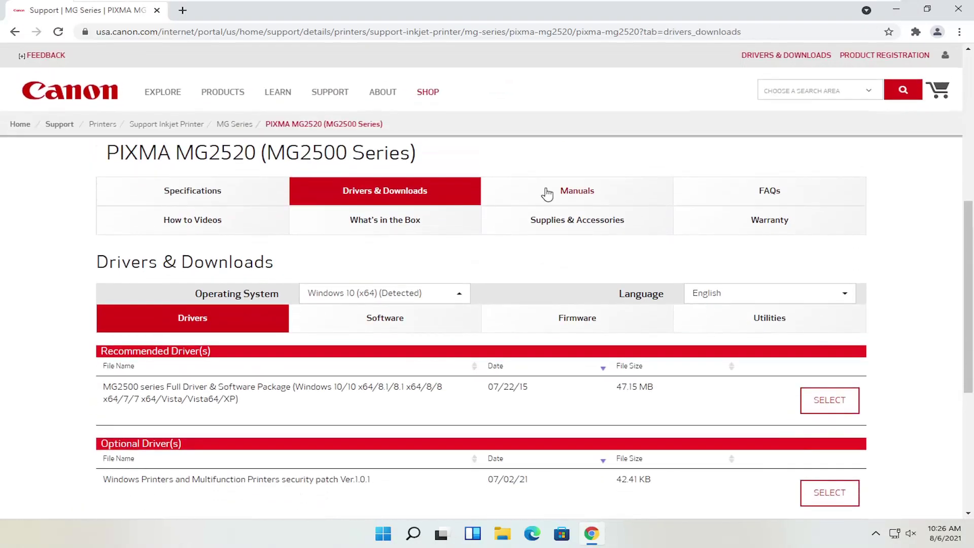
left_click(548, 191)
scroll(459, 343, "down", 2)
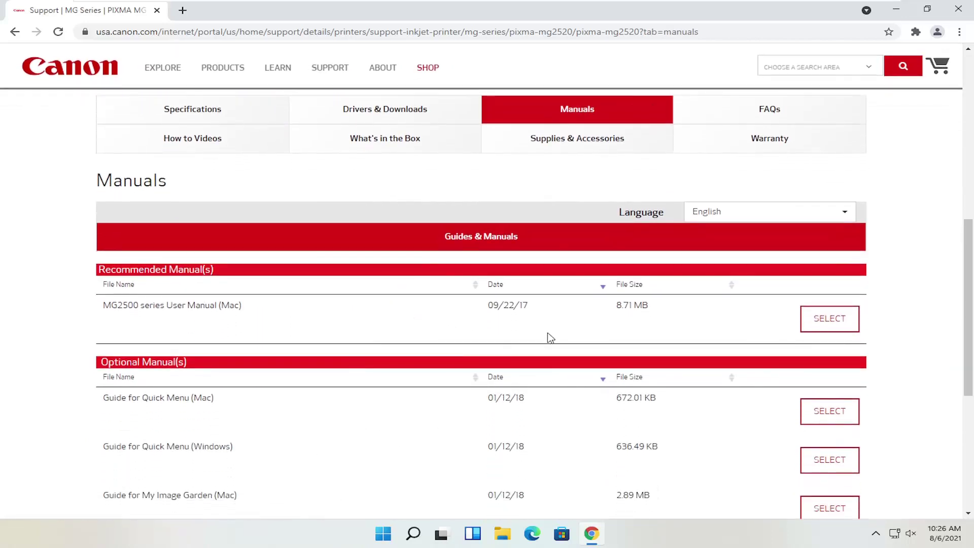
scroll(548, 337, "up", 2)
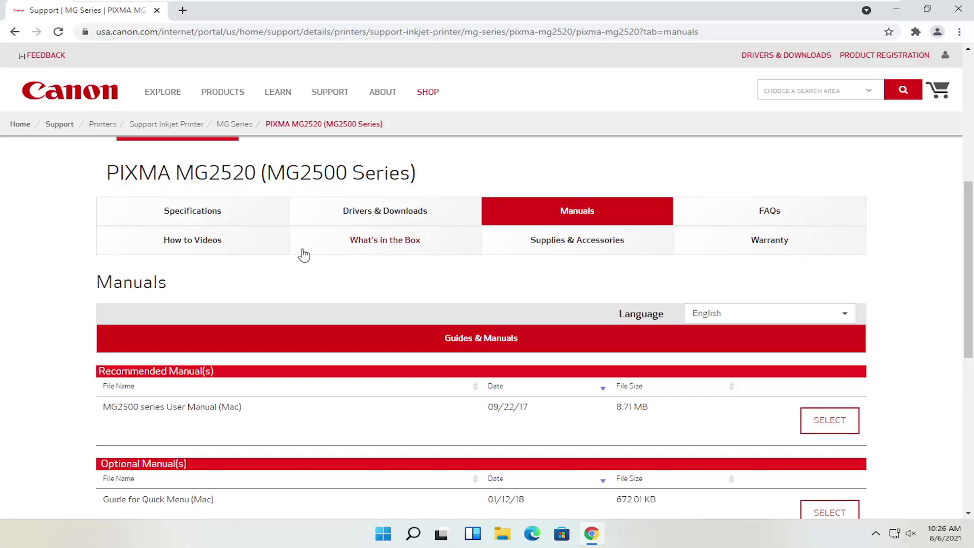
left_click(223, 245)
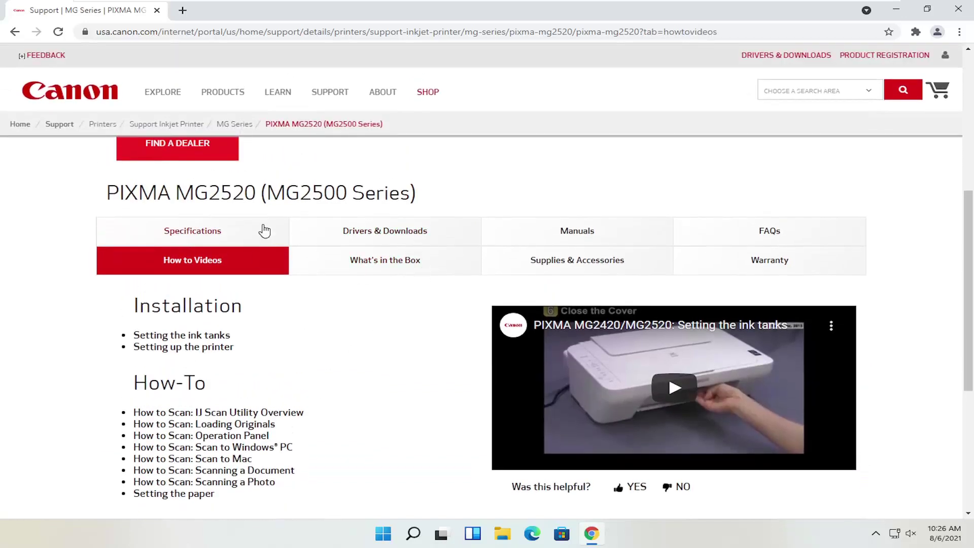
left_click(231, 237)
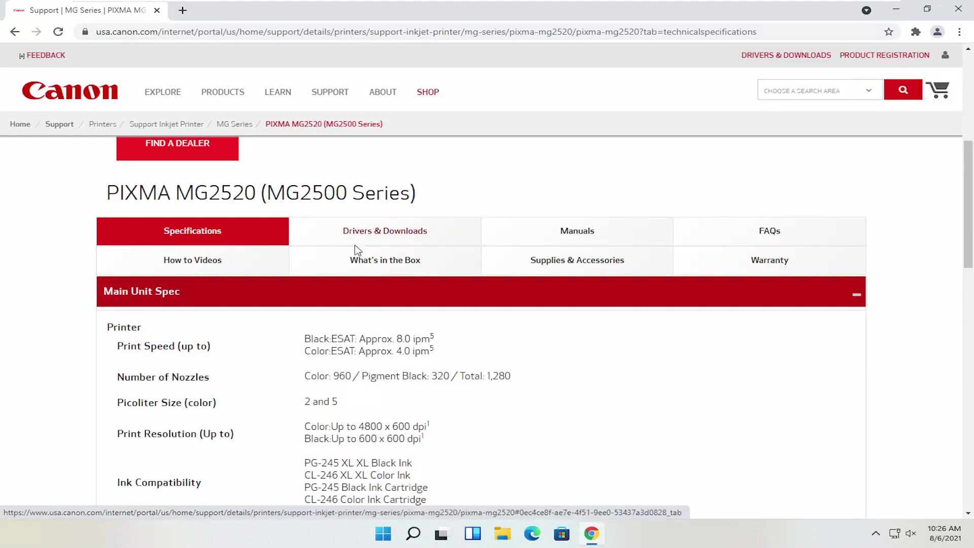
Step: Return to Drivers & Downloads and keep the detected Windows 10 (x64) operating system
left_click(396, 230)
scroll(397, 234, "down", 2)
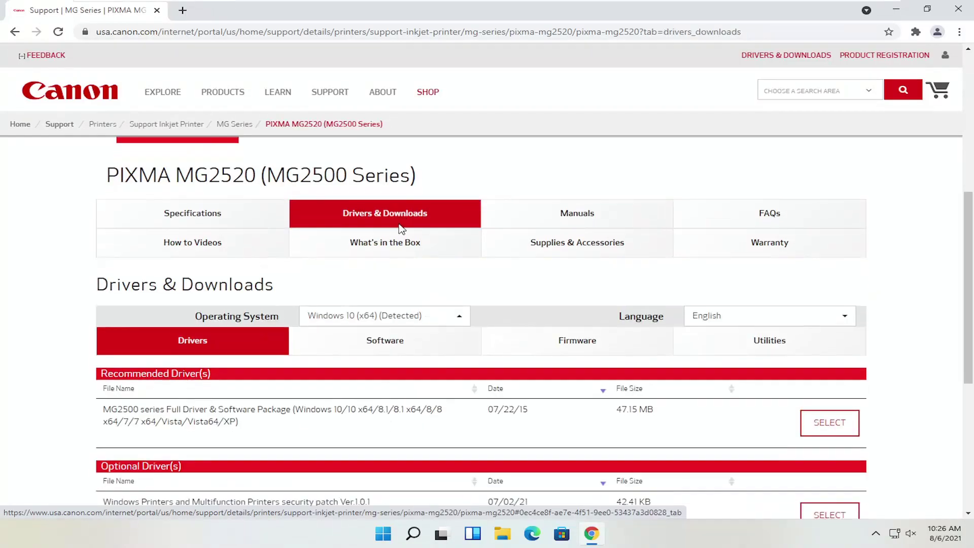
left_click(428, 254)
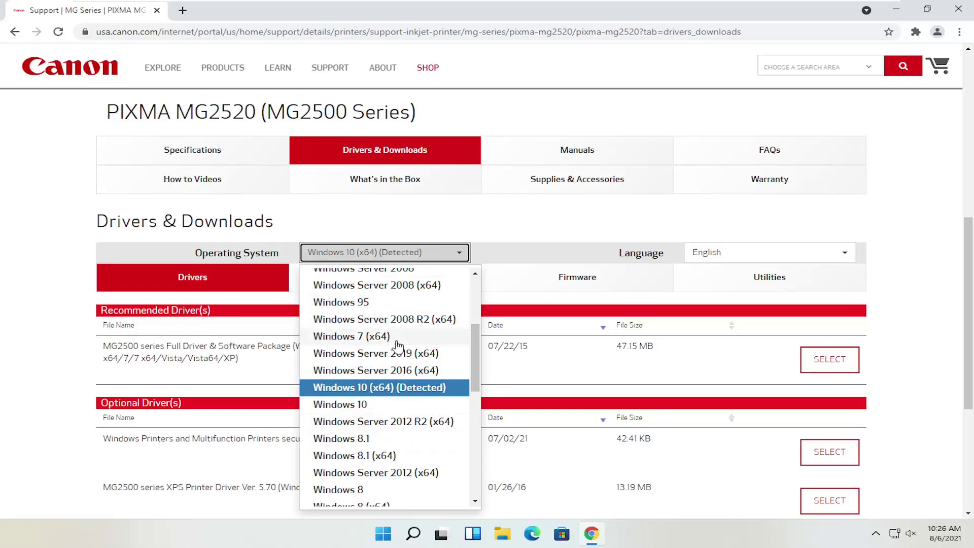
left_click(16, 326)
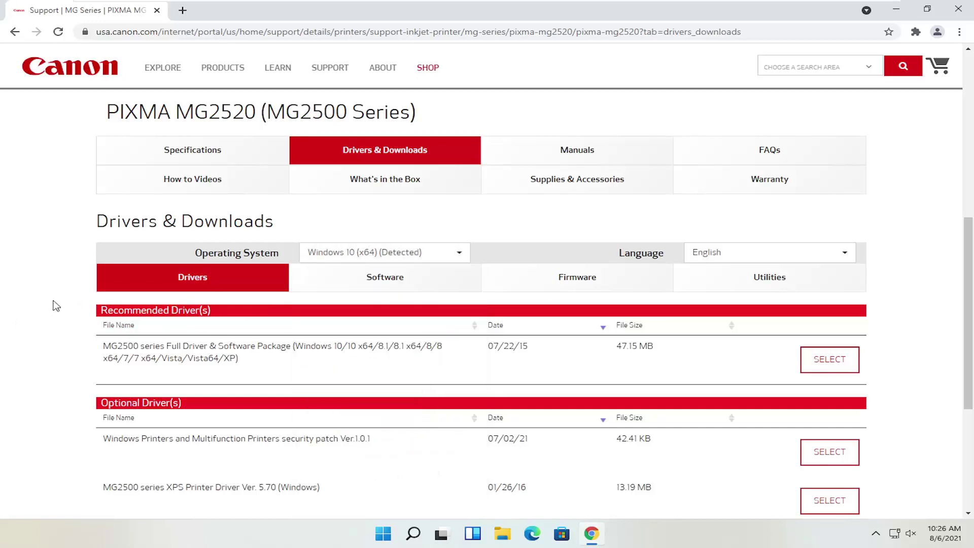
Step: Select the 47.15 MB Full Driver & Software Package and download win-mg2500-1_1-ucd
scroll(76, 293, "down", 1)
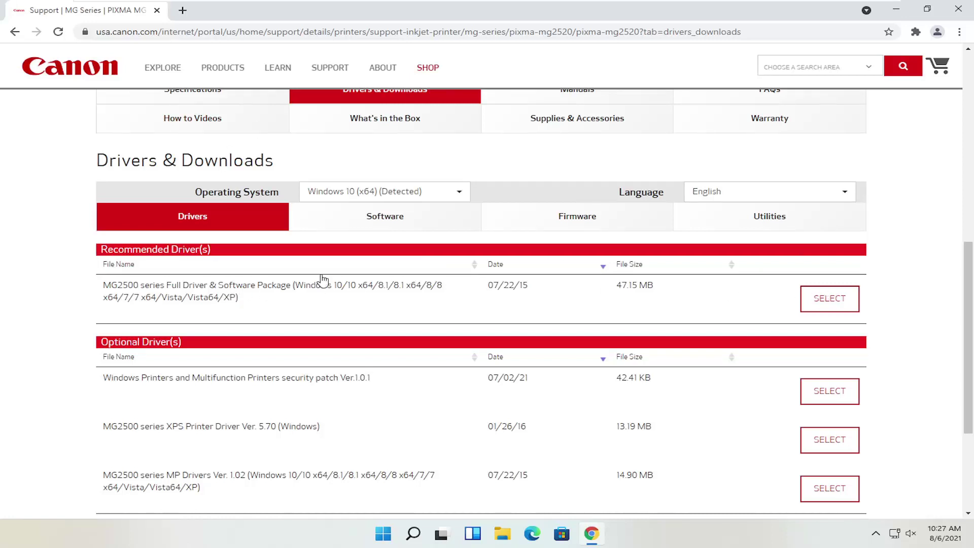
left_click(825, 302)
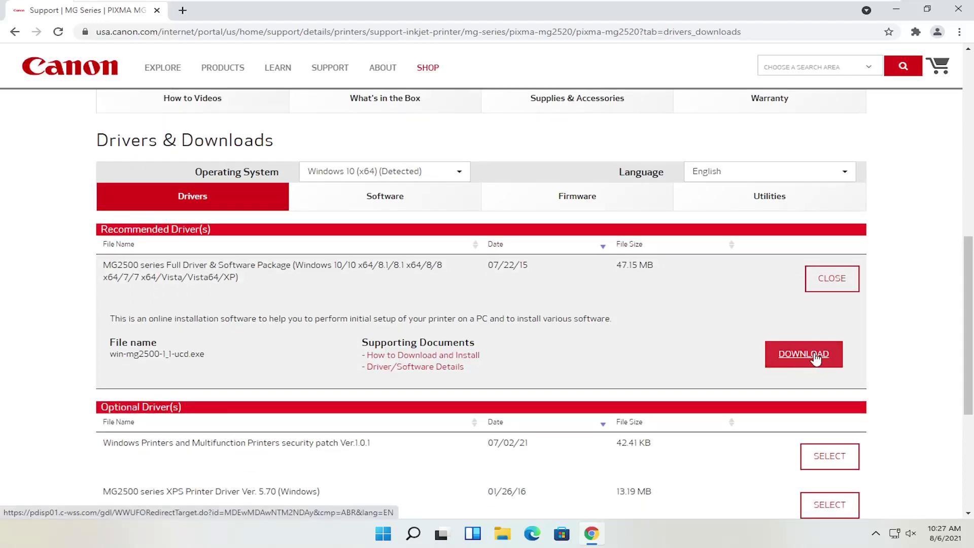
left_click(811, 357)
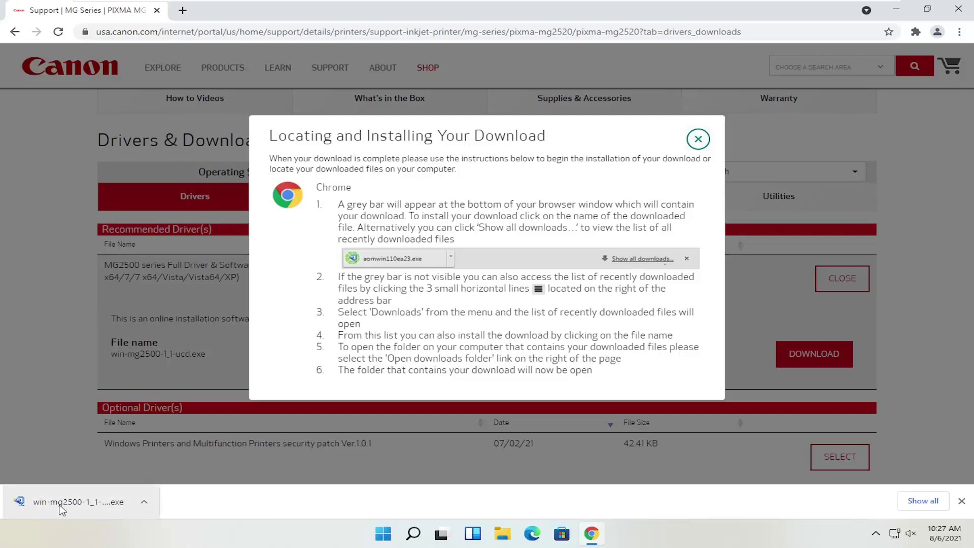
left_click(144, 501)
Step: Show the download in Downloads, close Chrome, and run win-mg2500-1_1-ucd
left_click(192, 466)
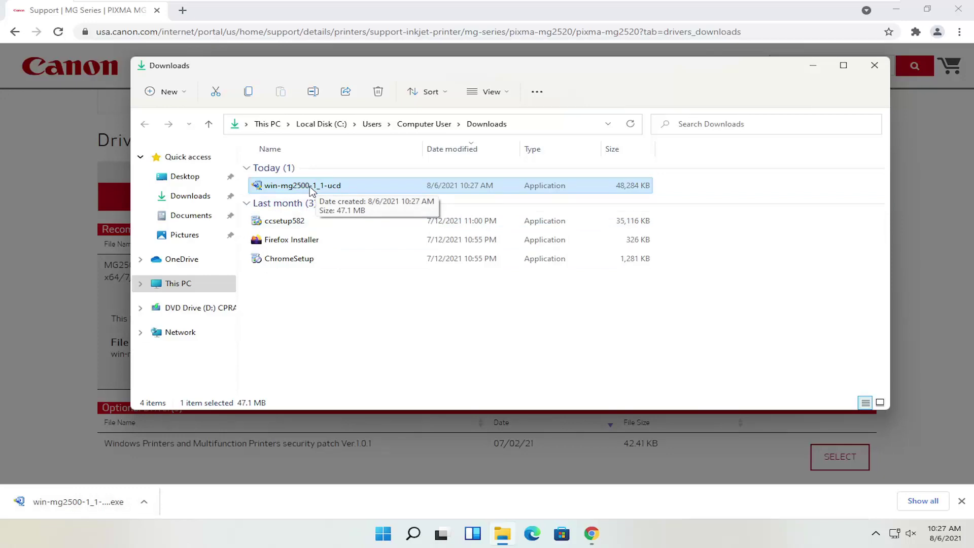
left_click(959, 9)
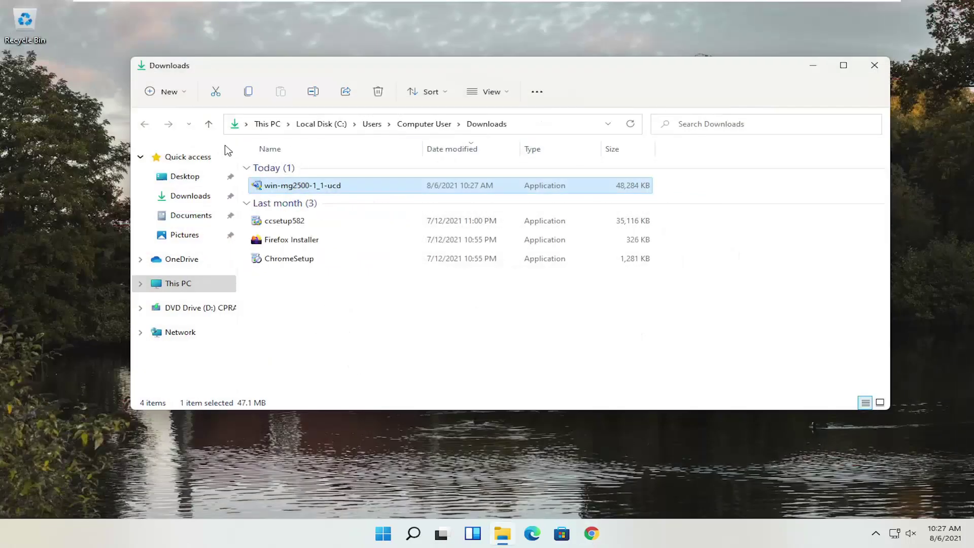
double_click(291, 187)
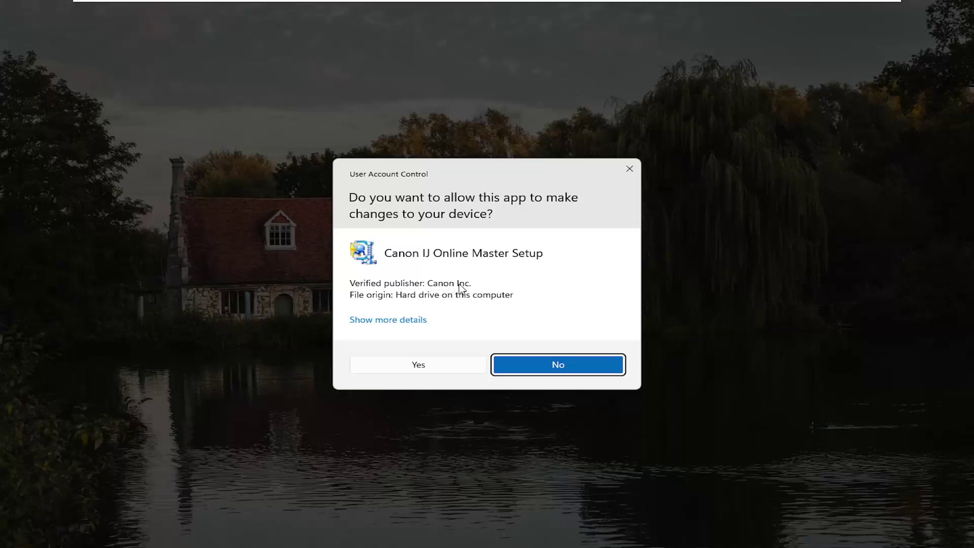
Step: Approve the UAC prompt for Canon IJ Online Master Setup and minimize the Downloads window
left_click(419, 370)
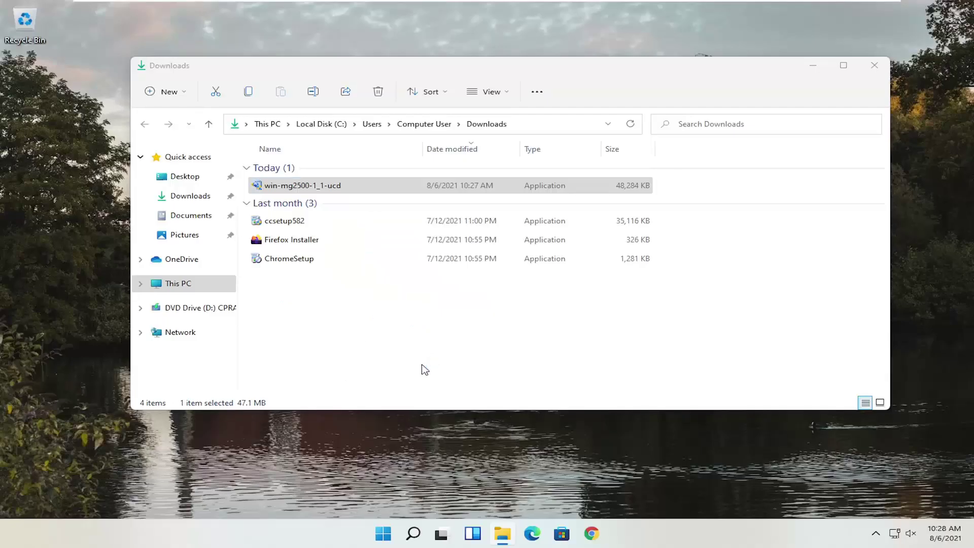
left_click(814, 67)
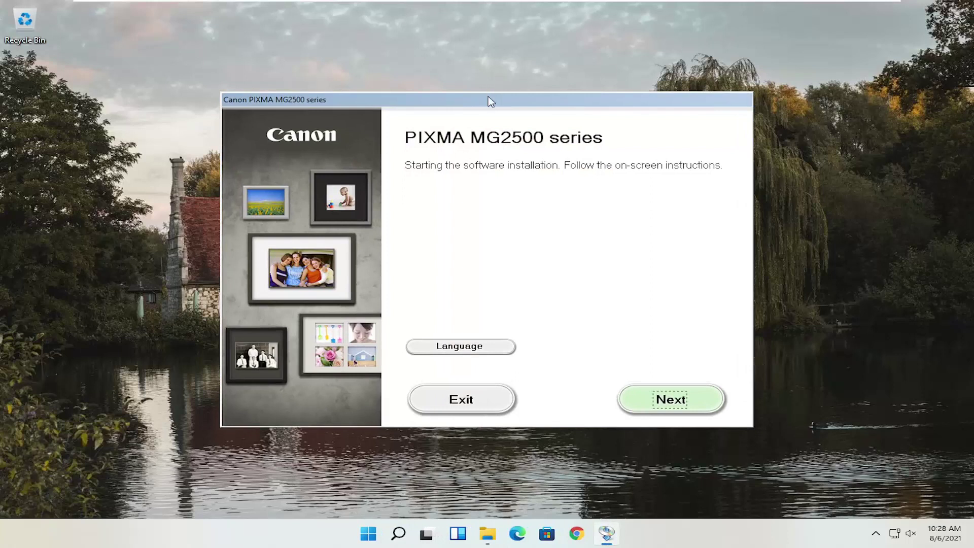
Step: Confirm English as the installer language and continue past the start screen
left_click_drag(491, 103, 495, 76)
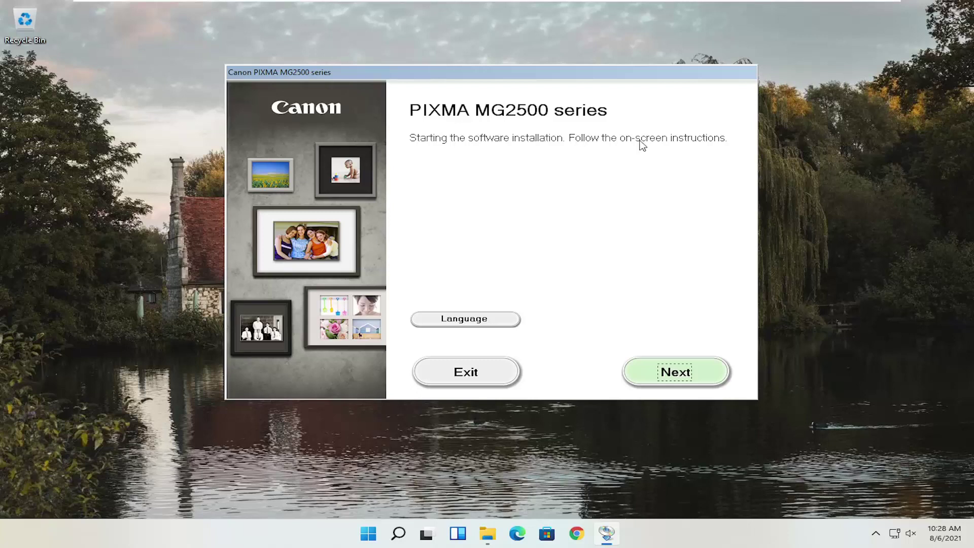
left_click(461, 323)
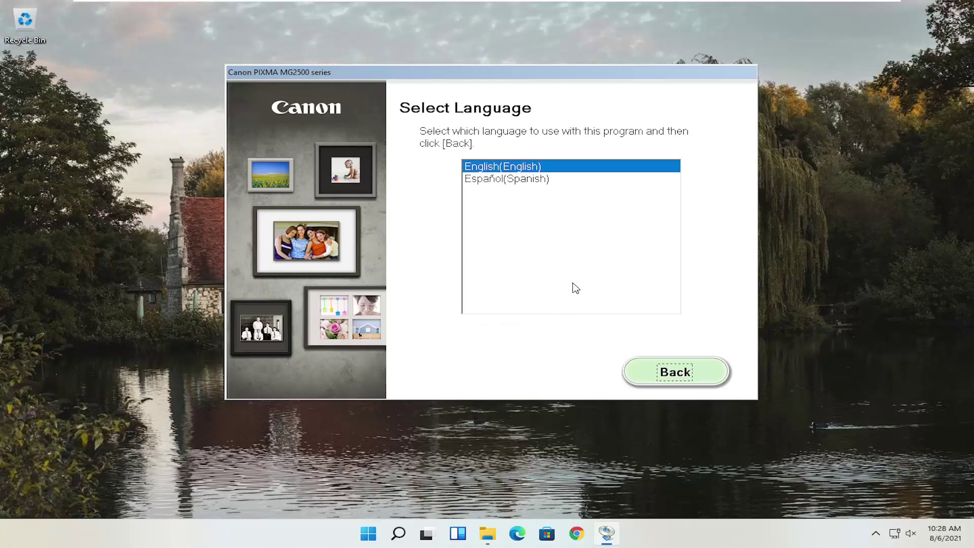
left_click(657, 375)
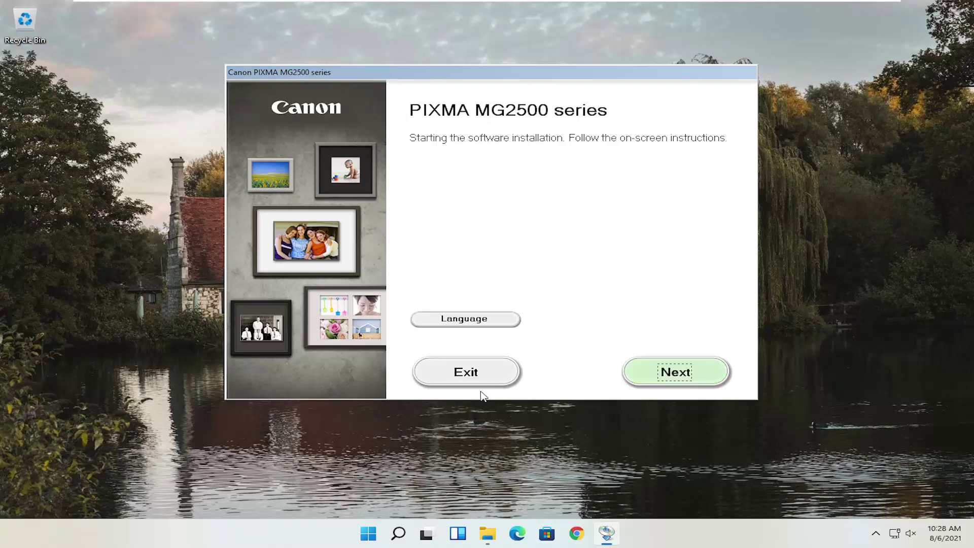
left_click(679, 374)
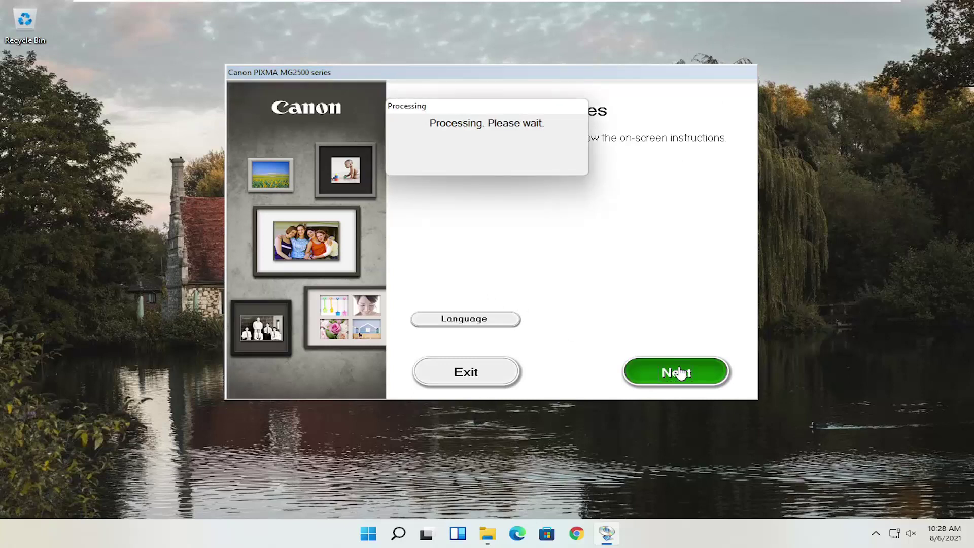